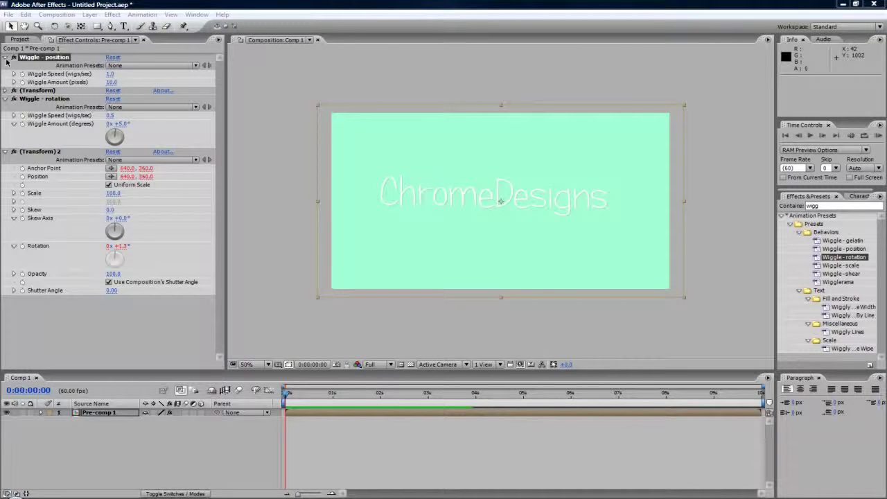
# Collapse the Wiggle - position, Wiggle - rotation and Transform 2 effects, then preview the shaking ChromeDesigns title
pyautogui.click(6, 58)
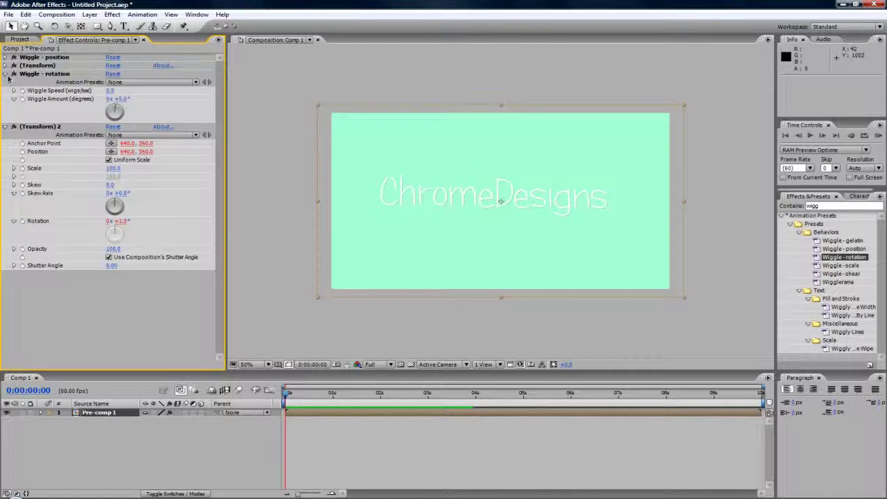
pyautogui.click(6, 75)
pyautogui.click(6, 83)
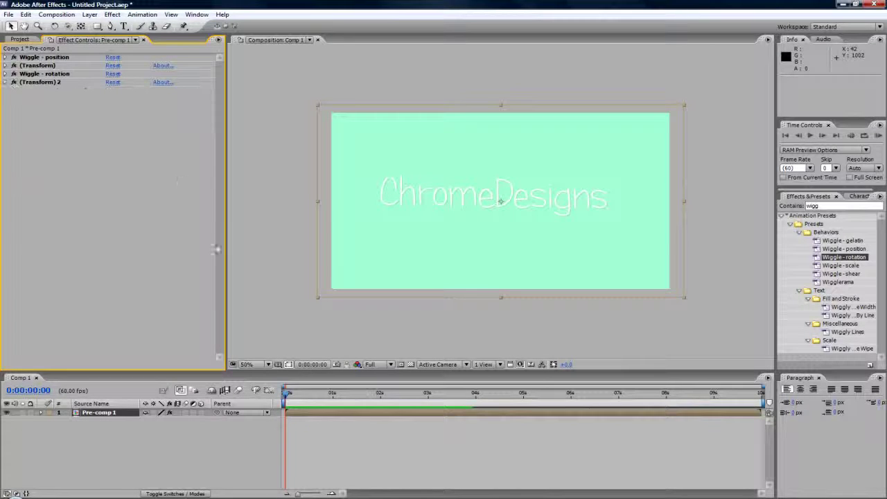
pyautogui.click(810, 135)
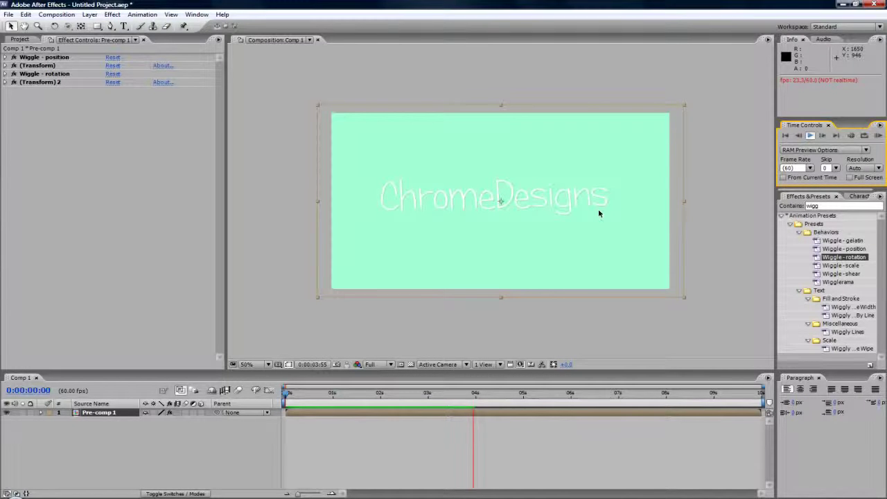
# Stop the RAM preview at 0:00:04:06 and bring up the File menu
pyautogui.press('space')
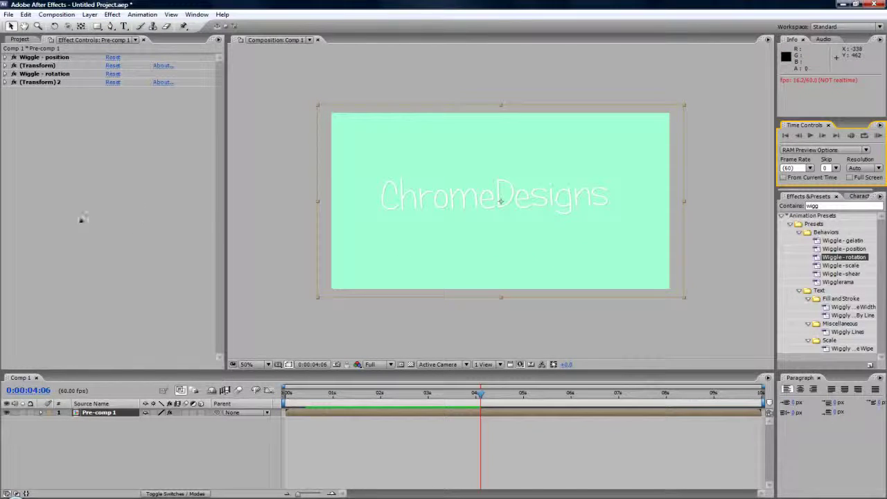
pyautogui.click(8, 14)
# Start a new empty project without saving the shake demo, cancelling the Import File dialog
pyautogui.moveTo(9, 29)
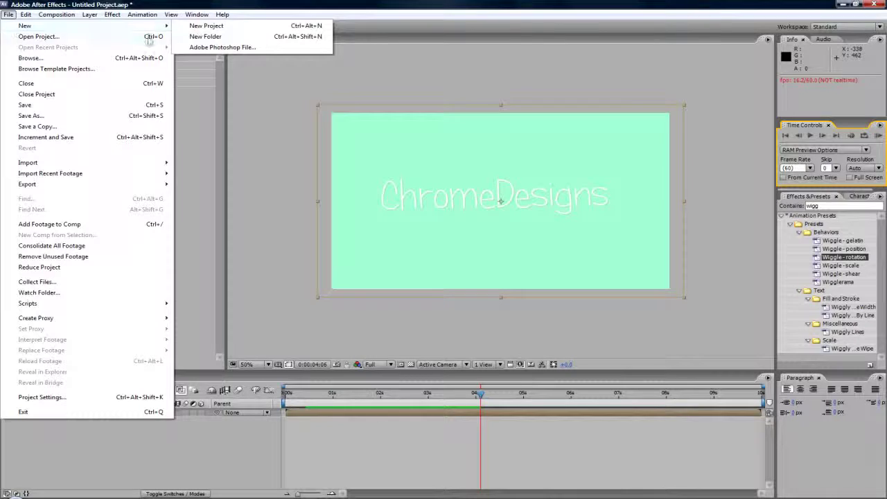
pyautogui.click(267, 25)
pyautogui.click(428, 325)
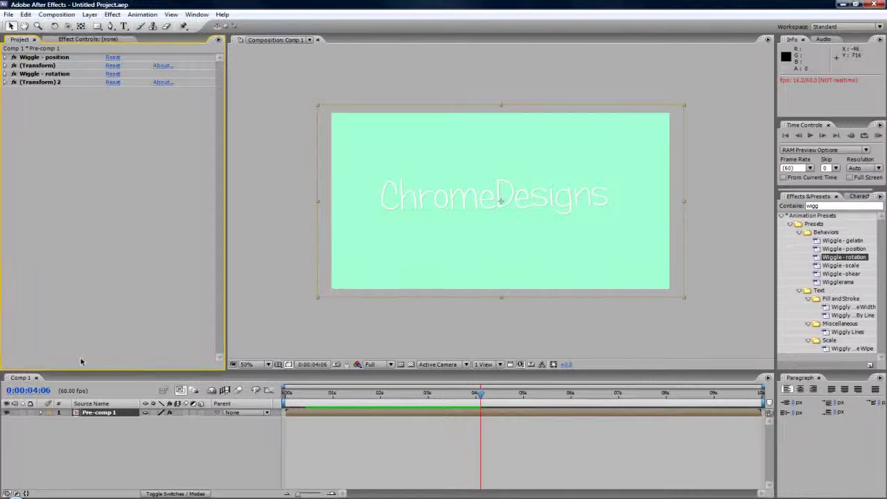
pyautogui.doubleClick(109, 324)
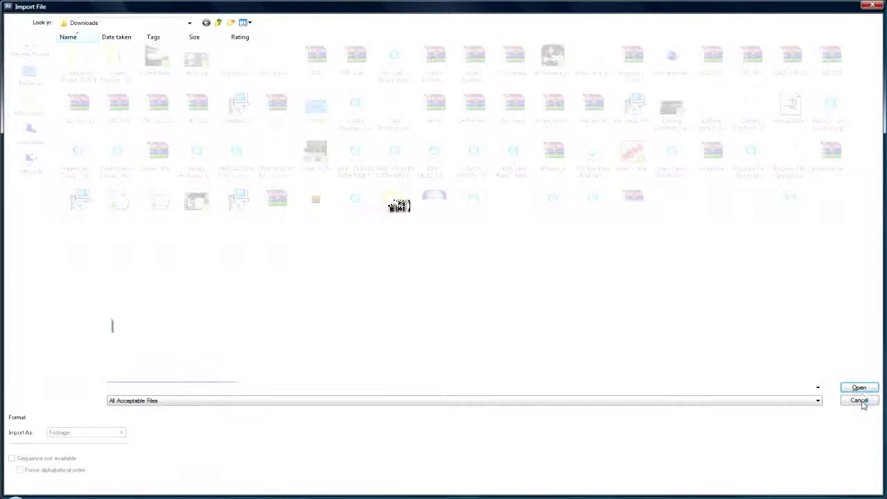
pyautogui.click(859, 401)
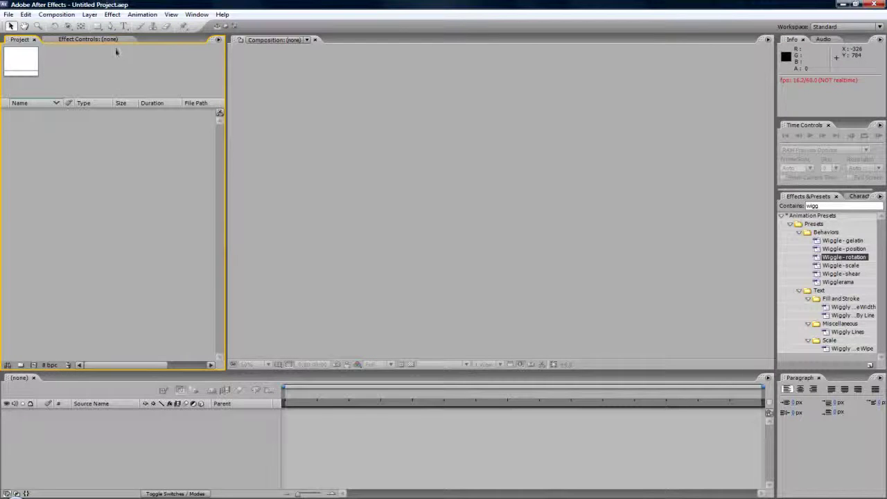
# Create Comp 1, a new composition with the default 1280×720, 60 fps settings
pyautogui.click(57, 15)
pyautogui.click(63, 26)
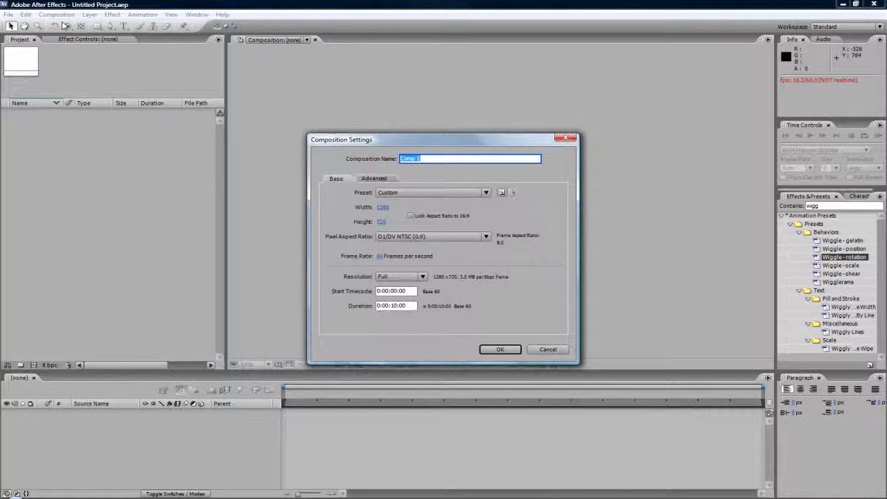
pyautogui.press('Return')
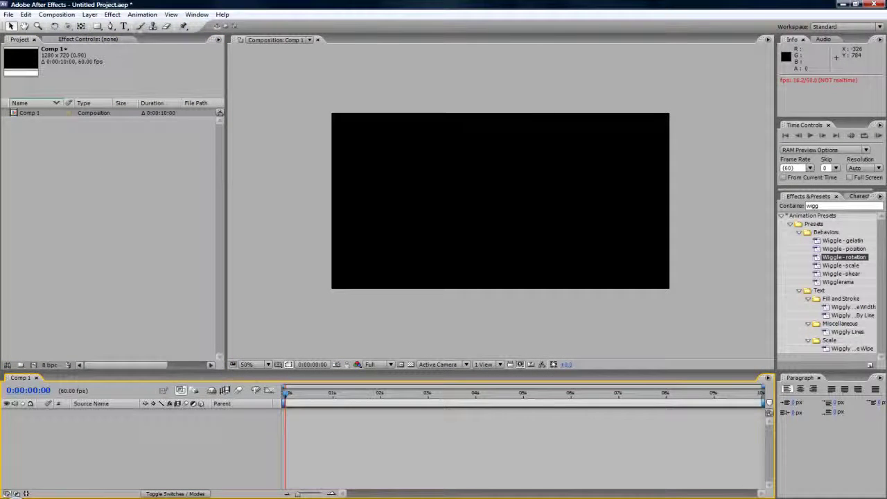
# Add a text layer reading 'ChromeDesigns' and select all of its text in the Character panel
pyautogui.click(123, 26)
pyautogui.click(393, 198)
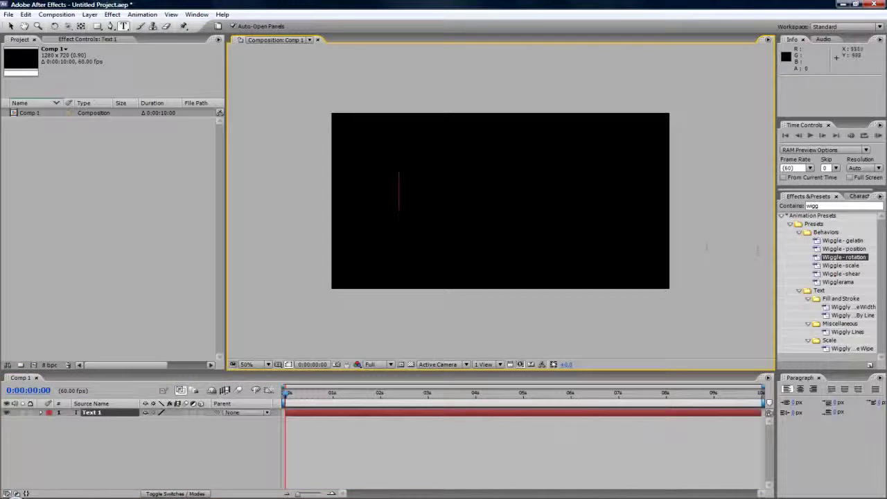
pyautogui.write('Chrome')
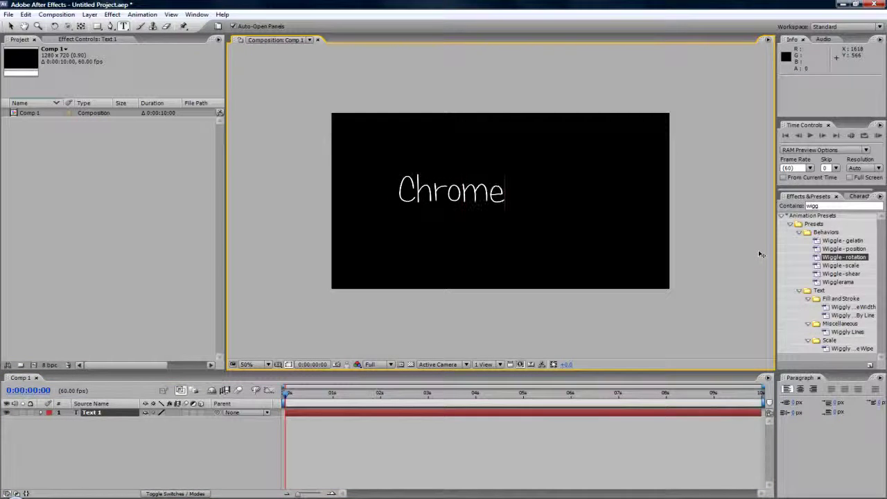
pyautogui.write('Designs')
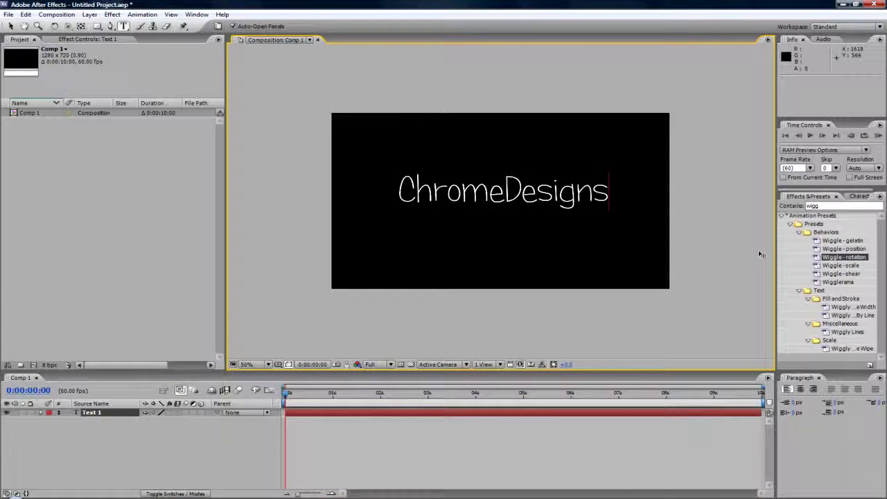
pyautogui.click(858, 196)
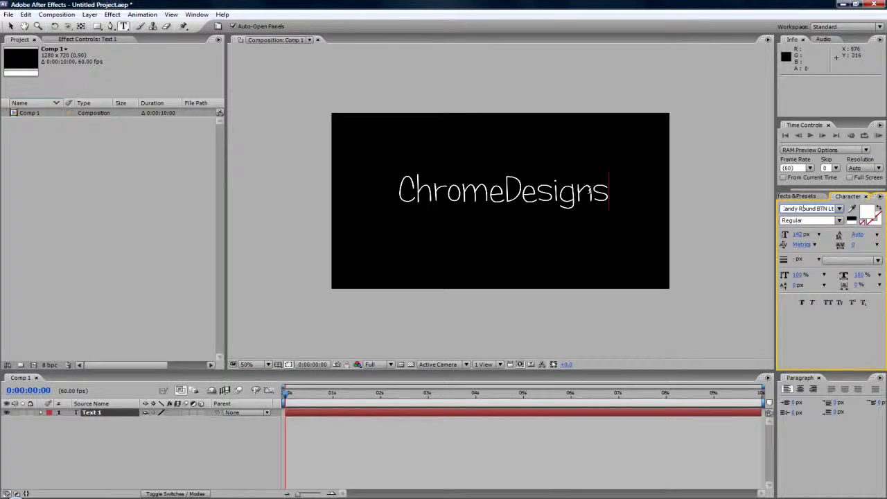
pyautogui.hotkey('ctrl', 'a')
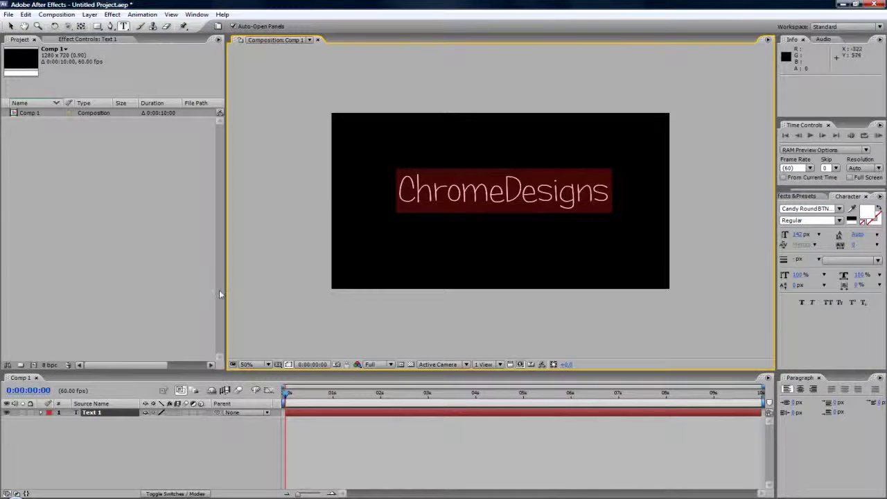
# Add a 1280×720 Medium Turquoise solid and place it beneath the ChromeDesigns text layer
pyautogui.rightClick(73, 440)
pyautogui.moveTo(97, 446)
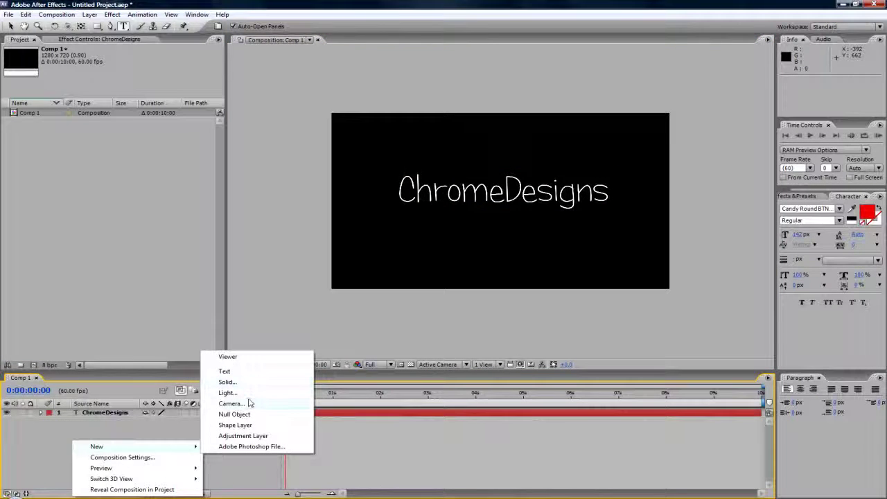
pyautogui.click(247, 382)
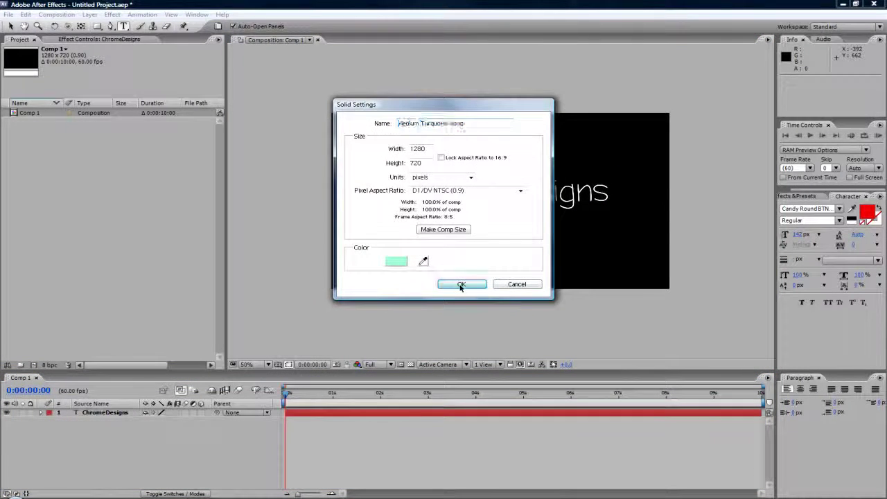
pyautogui.click(460, 285)
pyautogui.moveTo(109, 411); pyautogui.dragTo(98, 427)
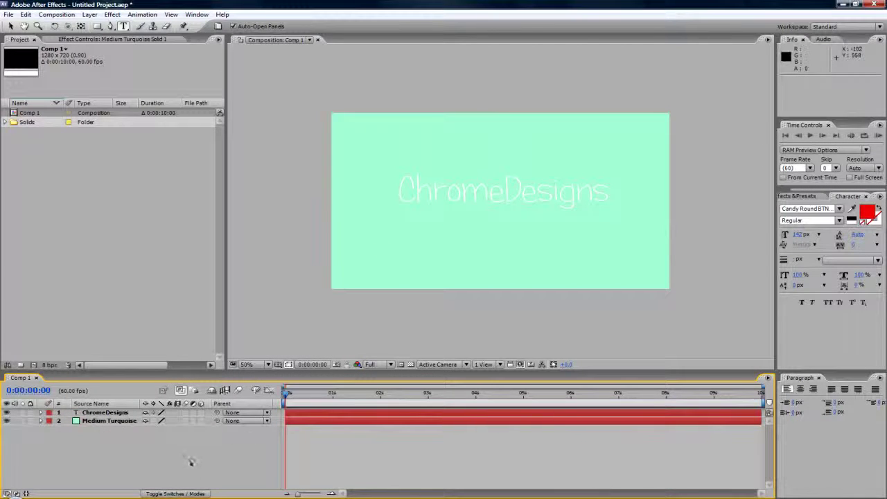
pyautogui.click(105, 413)
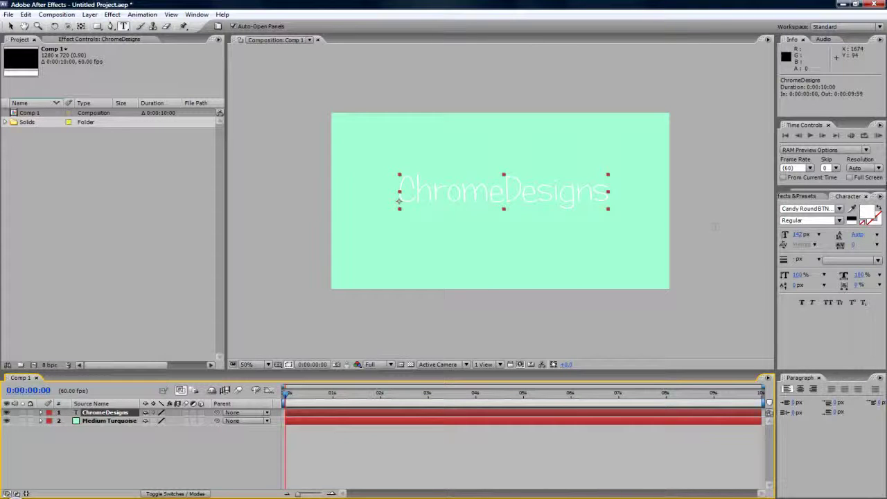
# Apply Drop Shadow to the ChromeDesigns text with shadow colour grey 979797
pyautogui.click(808, 196)
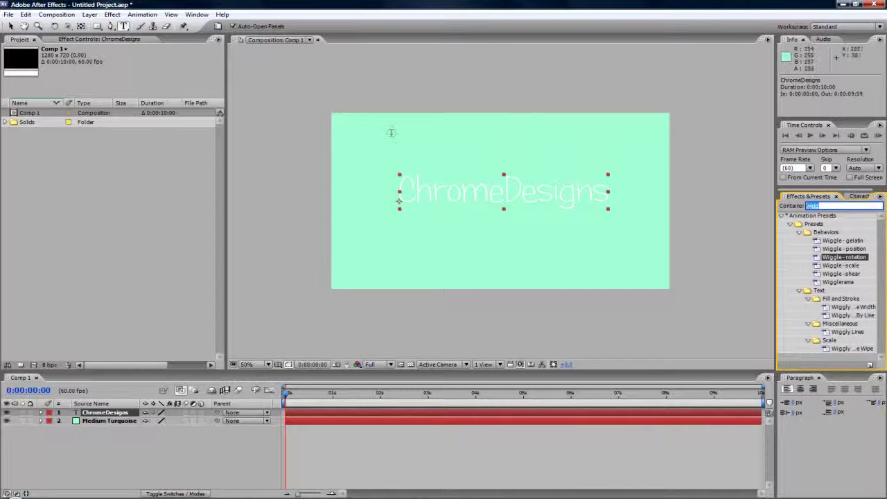
pyautogui.write('drop')
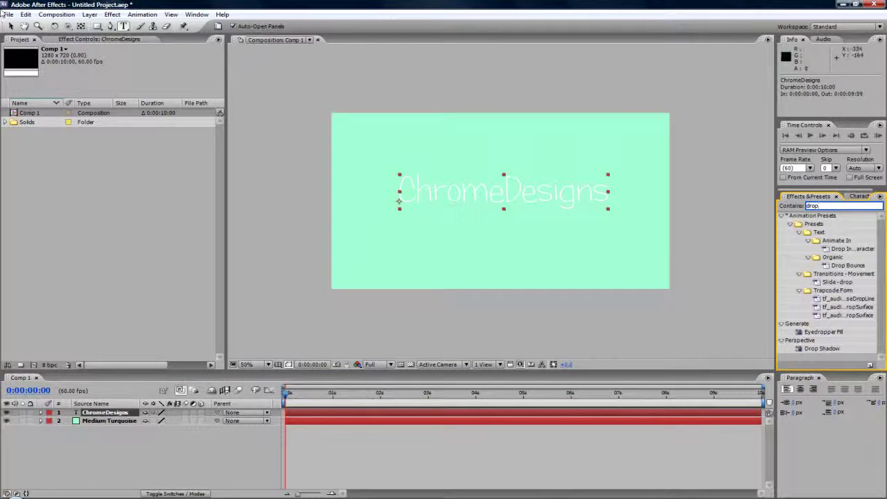
pyautogui.moveTo(798, 348); pyautogui.dragTo(444, 193)
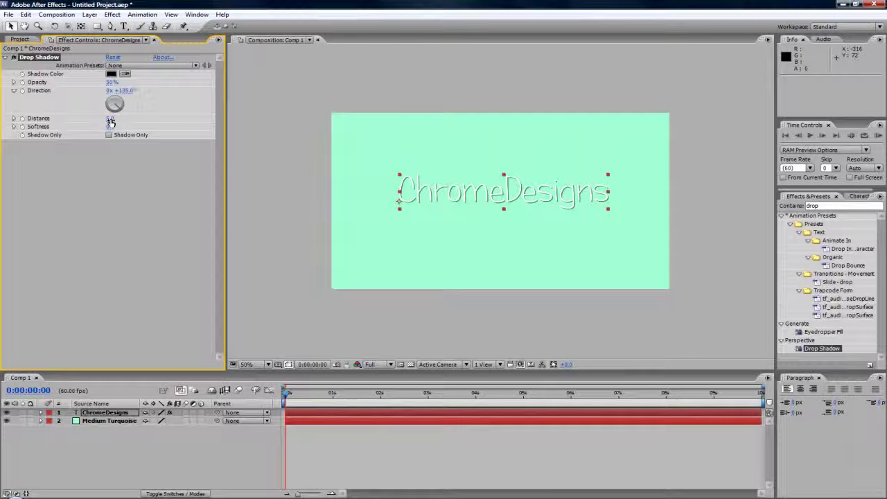
pyautogui.click(111, 74)
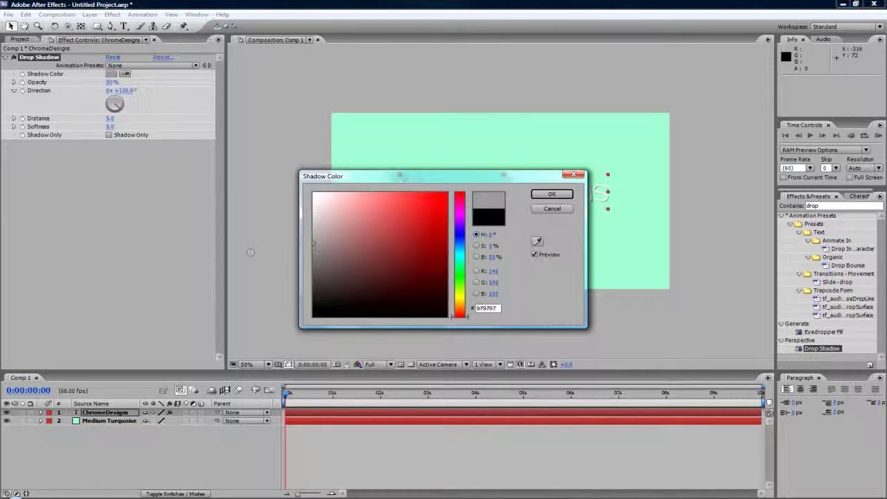
pyautogui.click(557, 194)
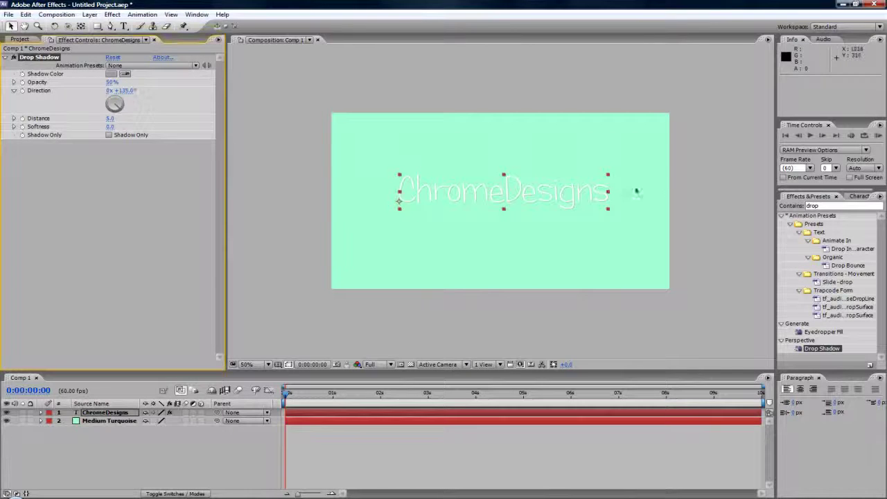
pyautogui.click(659, 190)
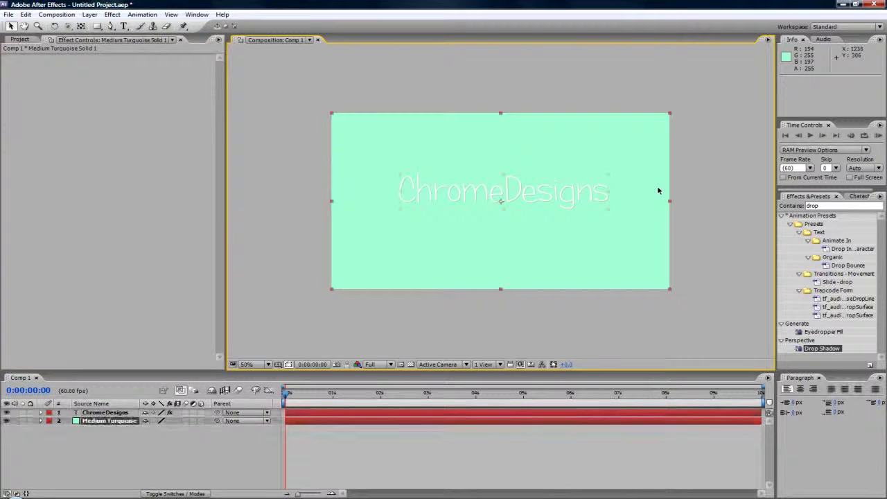
# Pre-compose the ChromeDesigns text and turquoise solid into Pre-comp 1, moving all attributes
pyautogui.keyDown('shift'); pyautogui.click(121, 414); pyautogui.keyUp('shift')
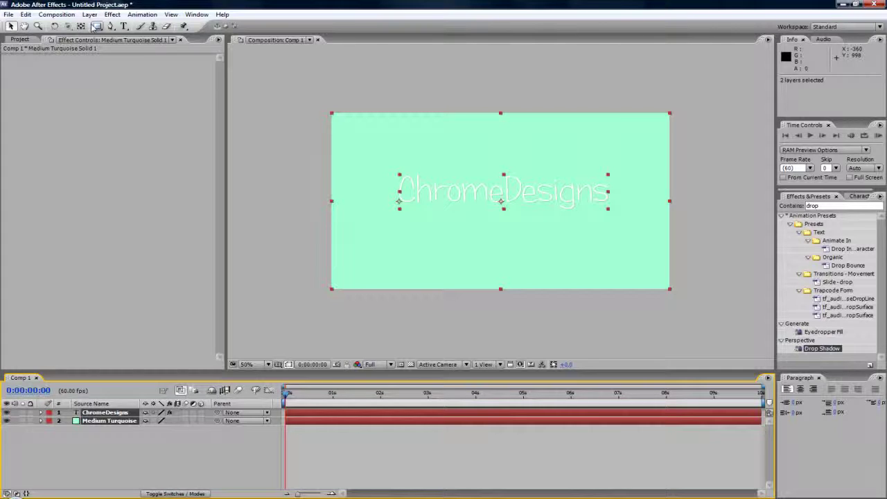
pyautogui.click(89, 14)
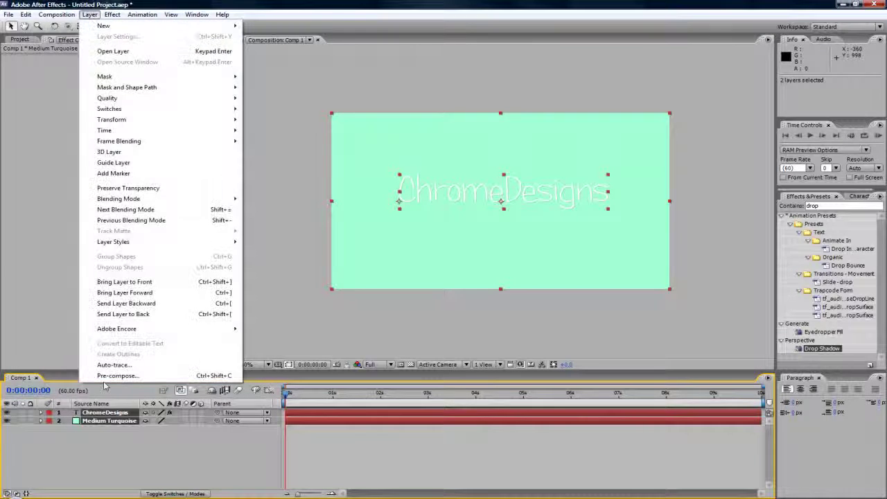
pyautogui.click(112, 375)
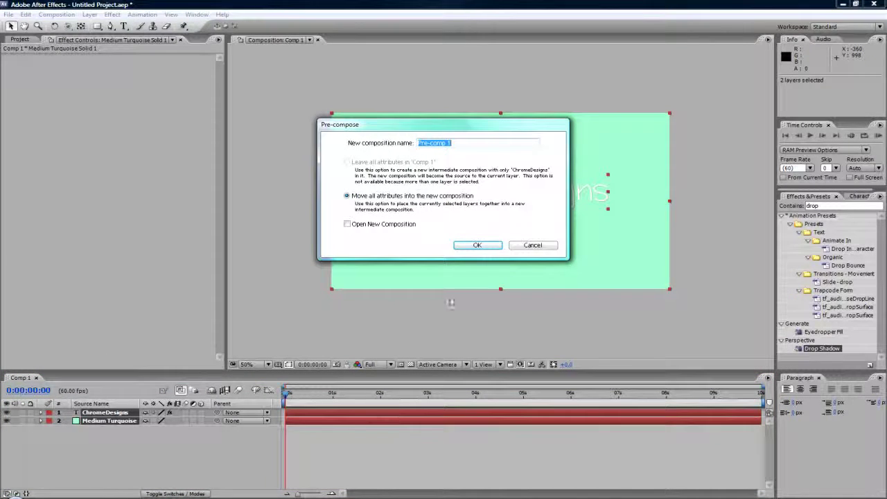
pyautogui.press('Return')
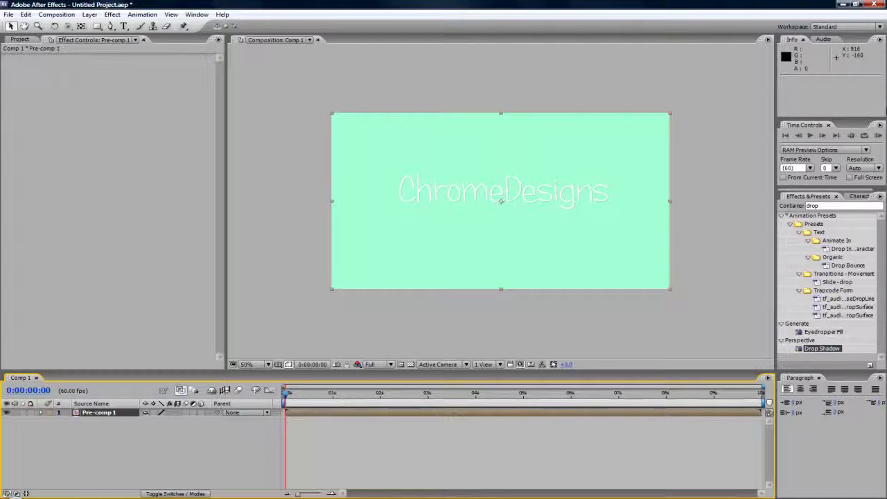
# Apply the Wiggle - position preset to Pre-comp 1 and scale the layer up slightly
pyautogui.click(819, 196)
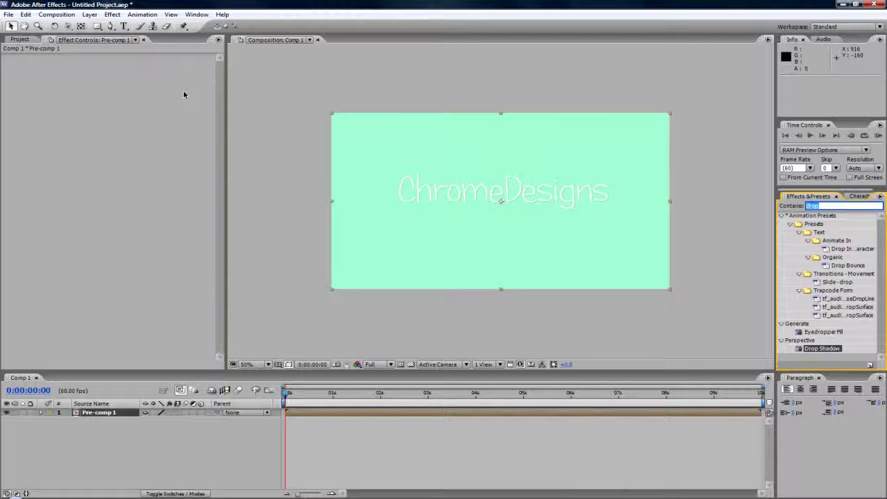
pyautogui.write('wiggle')
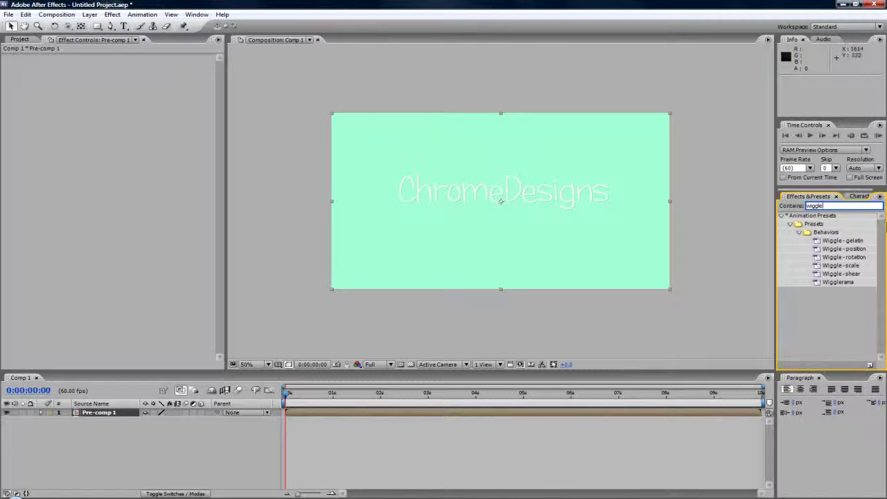
pyautogui.moveTo(862, 249); pyautogui.dragTo(509, 231)
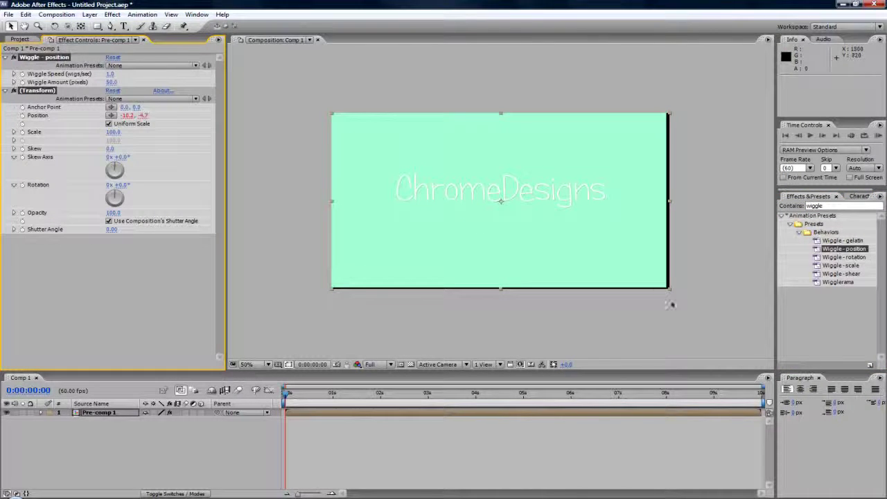
pyautogui.moveTo(667, 289); pyautogui.dragTo(675, 299)
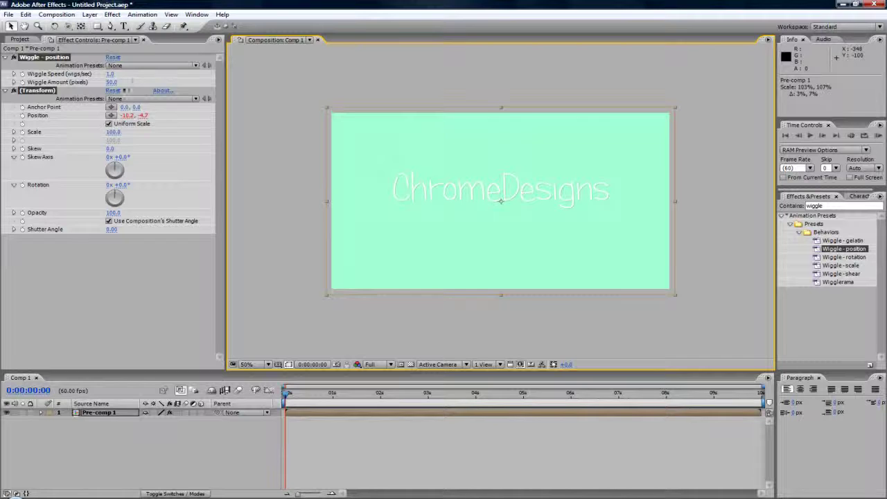
# Lower the position Wiggle Amount from 50 to 10 pixels
pyautogui.click(111, 81)
pyautogui.write('10')
pyautogui.press('Return')
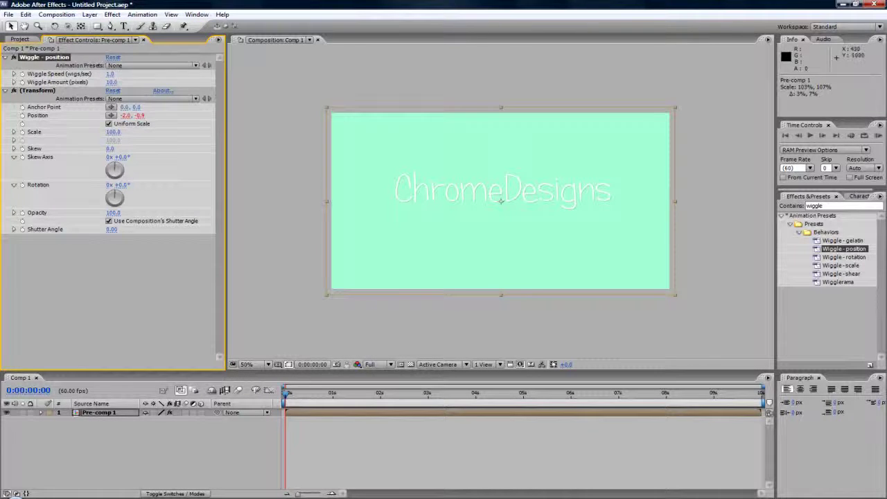
pyautogui.click(374, 364)
# Set the viewer to Half resolution and play a cached RAM preview of the position wiggle
pyautogui.click(383, 384)
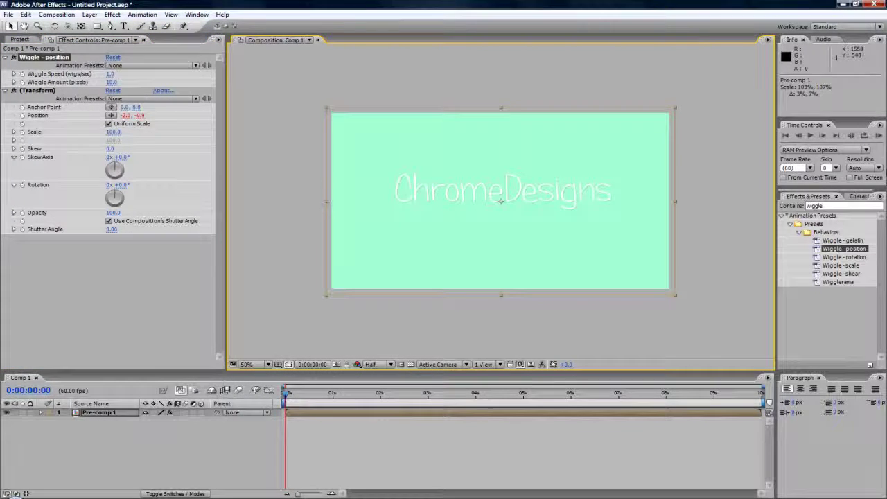
pyautogui.click(878, 136)
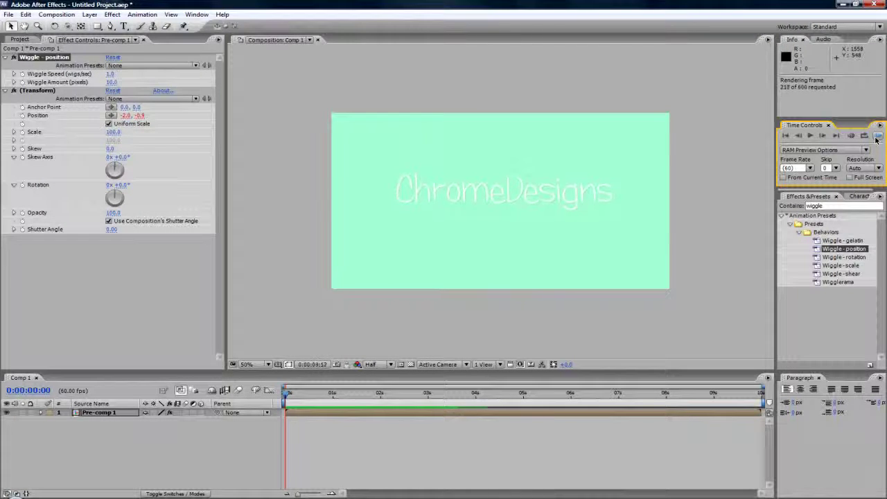
pyautogui.click(810, 137)
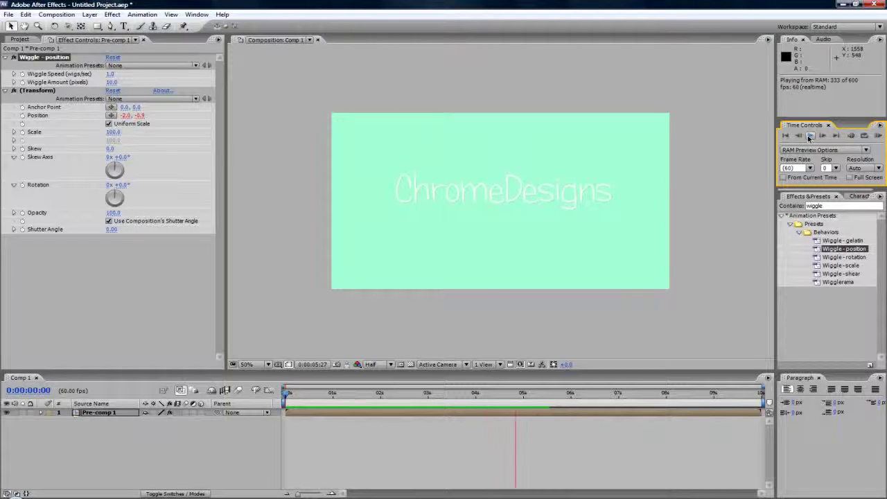
# Apply Wiggle - rotation to Pre-comp 1 and collapse the Transform and Wiggle - position effects
pyautogui.moveTo(844, 257); pyautogui.dragTo(427, 244)
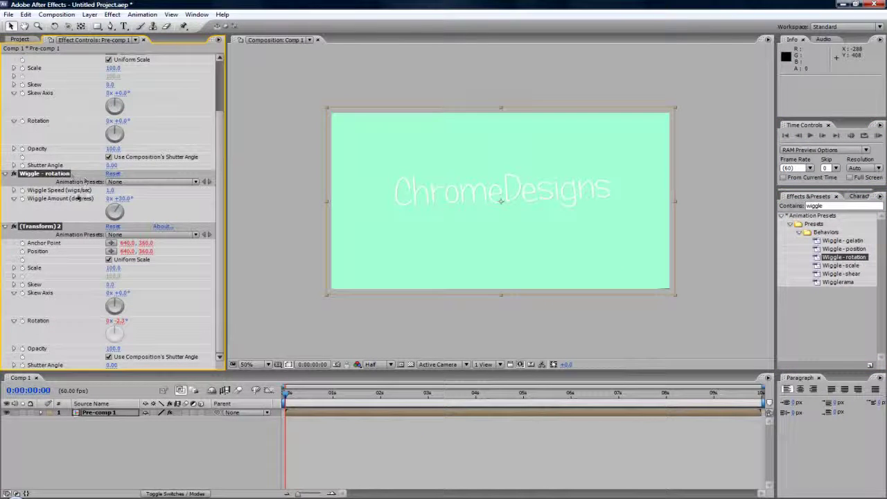
pyautogui.scroll(2, 158, 126)
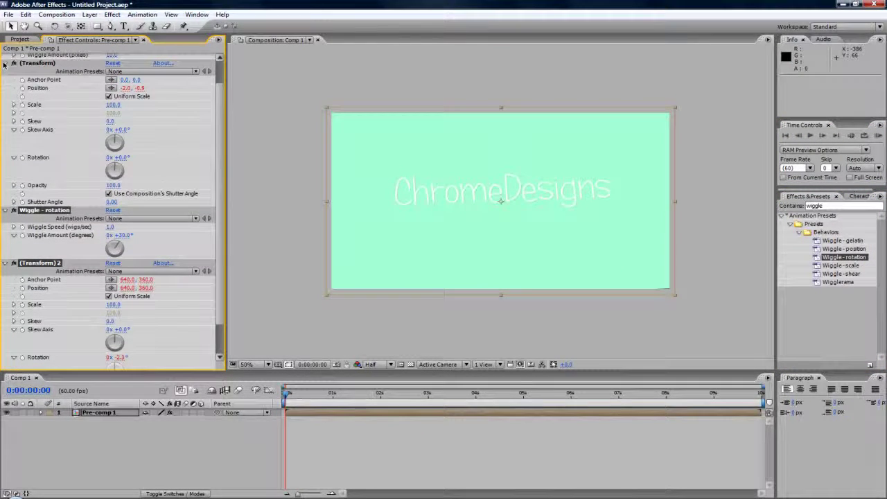
pyautogui.click(5, 63)
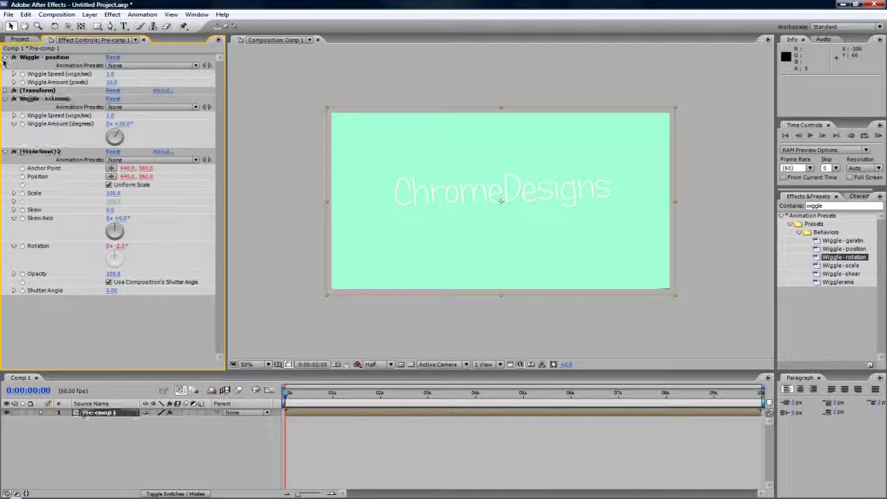
pyautogui.click(5, 57)
# Lower the rotation Wiggle Amount from 30 to 10 degrees and preview the shake
pyautogui.click(52, 75)
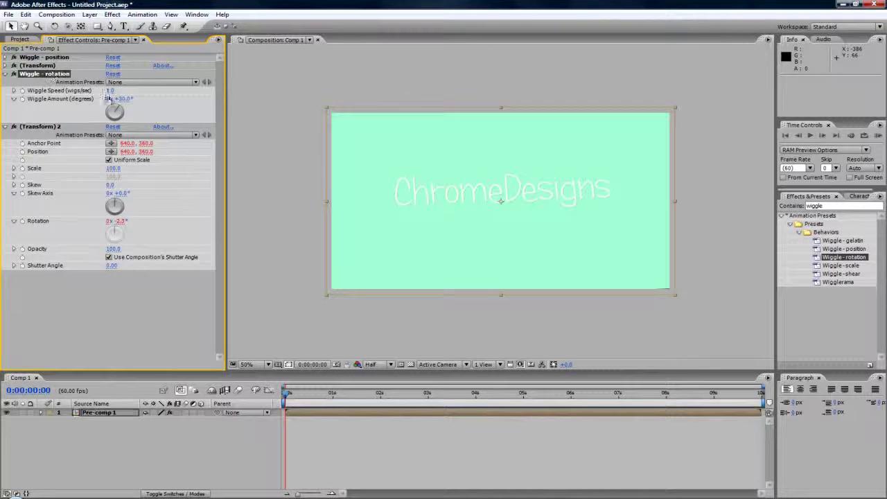
pyautogui.click(125, 101)
pyautogui.write('10')
pyautogui.press('Return')
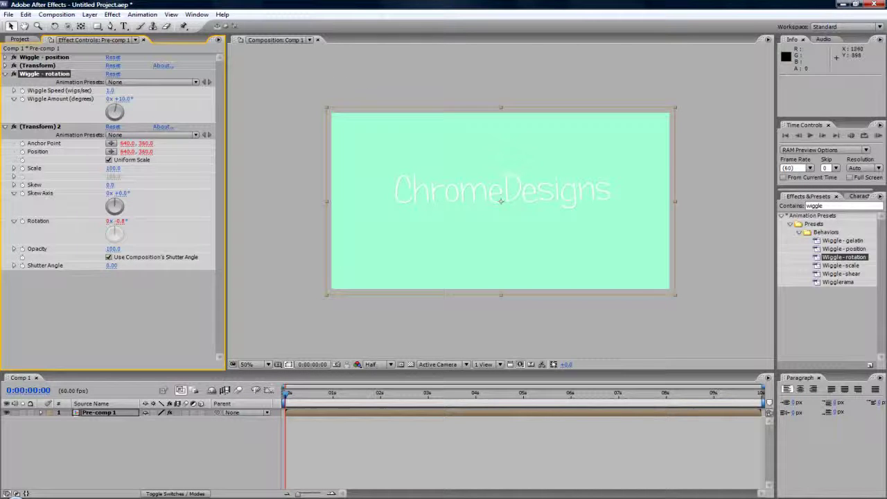
pyautogui.click(808, 136)
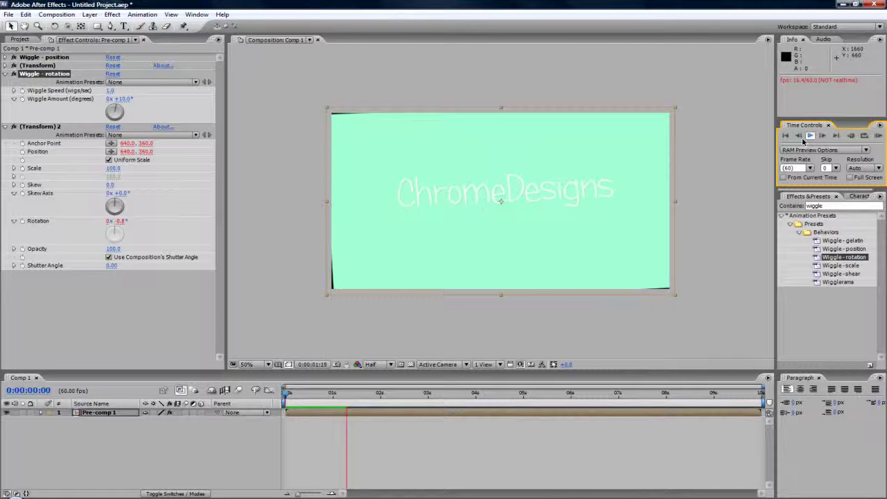
# Set the Wiggle - rotation amount on Pre-comp 1 to 3 degrees and RAM preview the shake
pyautogui.click(124, 99)
pyautogui.write('3')
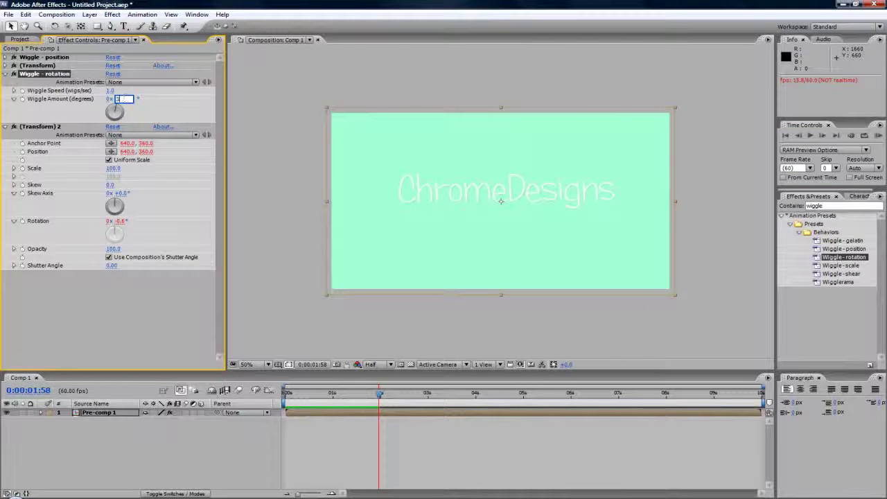
pyautogui.press('Return')
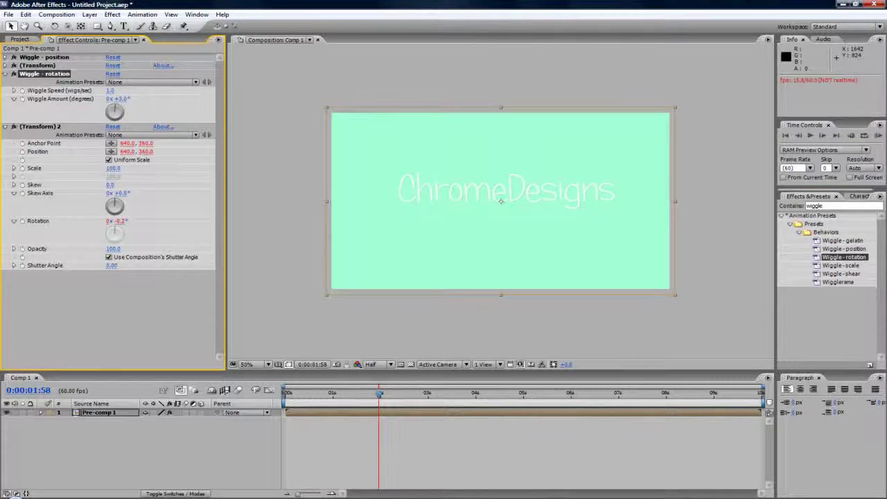
pyautogui.click(809, 136)
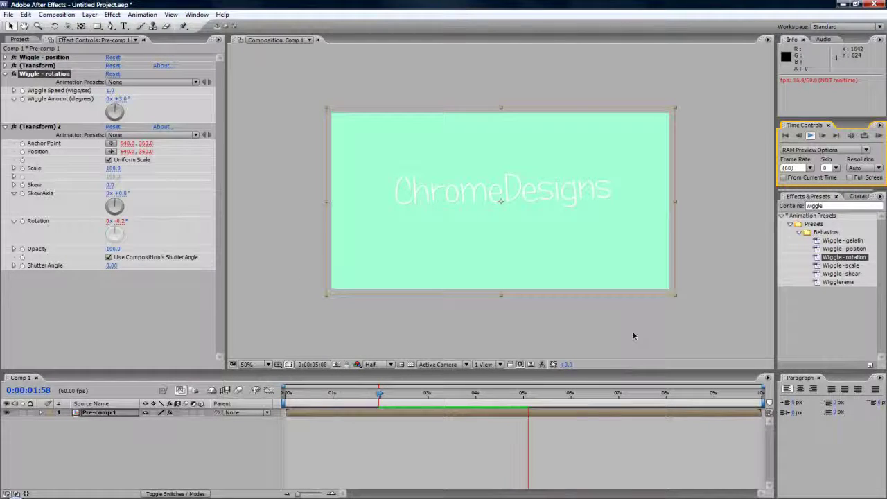
pyautogui.click(812, 136)
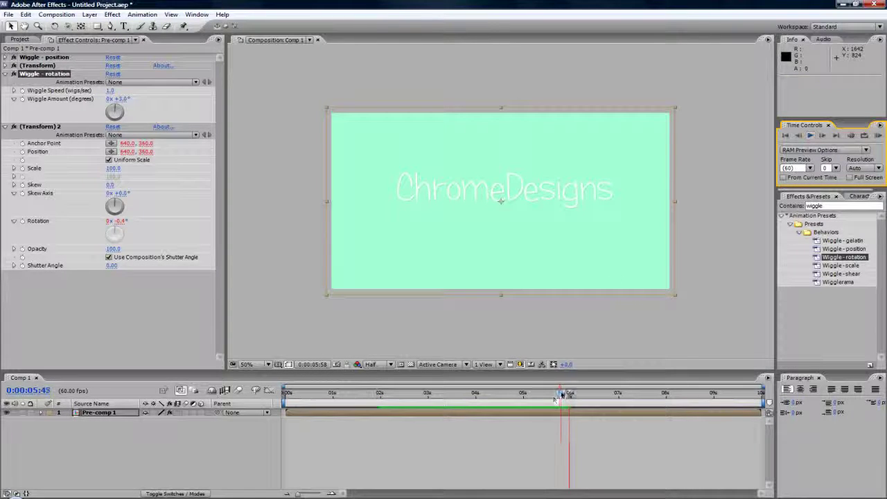
pyautogui.click(367, 386)
pyautogui.moveTo(367, 386); pyautogui.dragTo(391, 386)
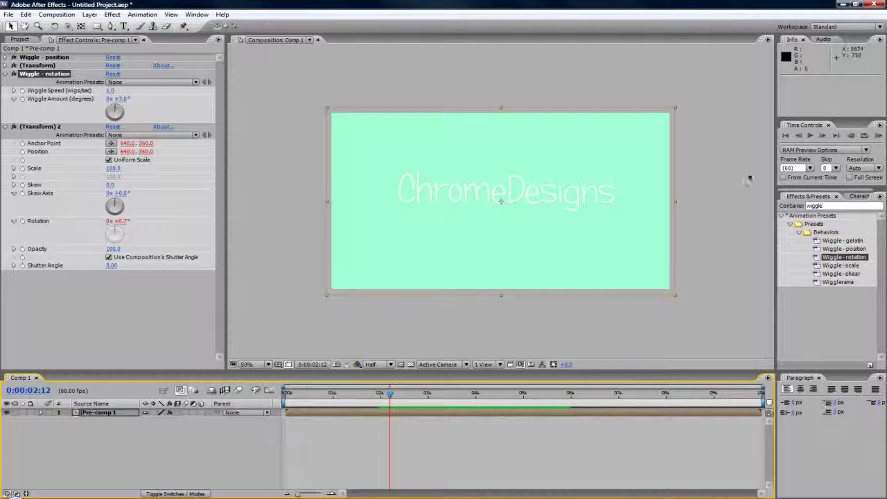
pyautogui.click(810, 136)
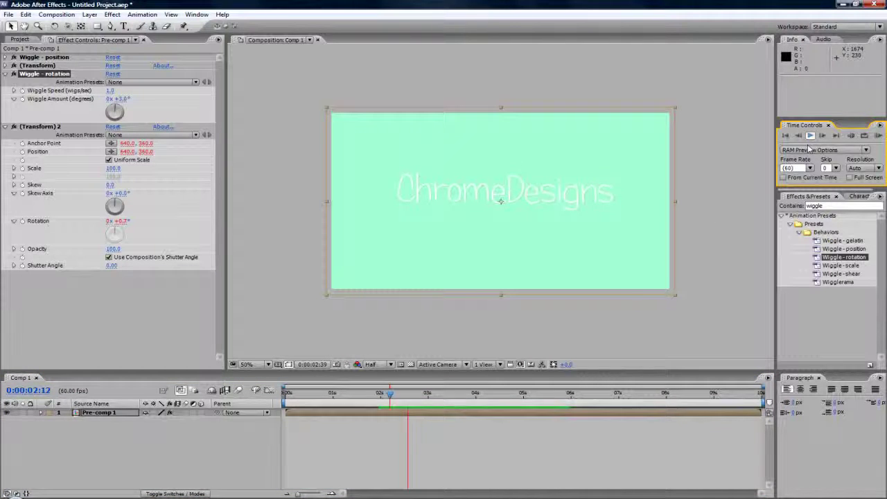